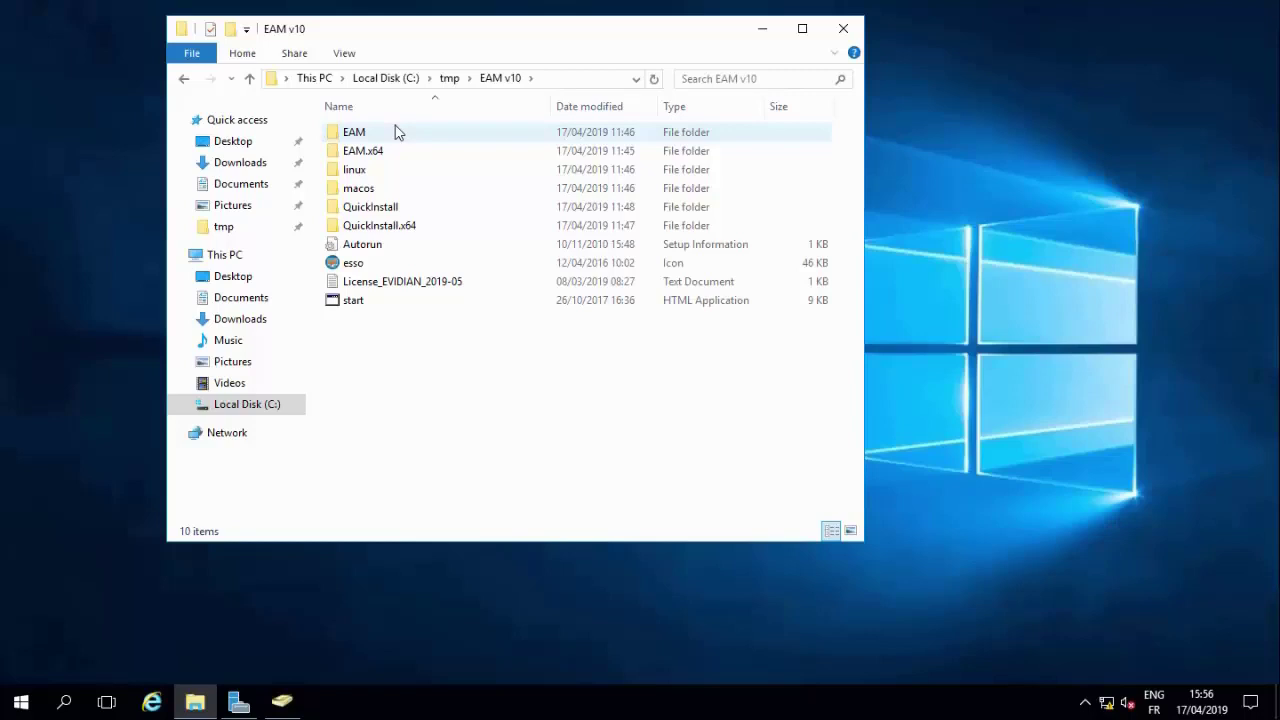
- Select the start HTML application in the C:\tmp\EAM v10 folder
{"action": "left_click", "coordinate": [343, 309]}
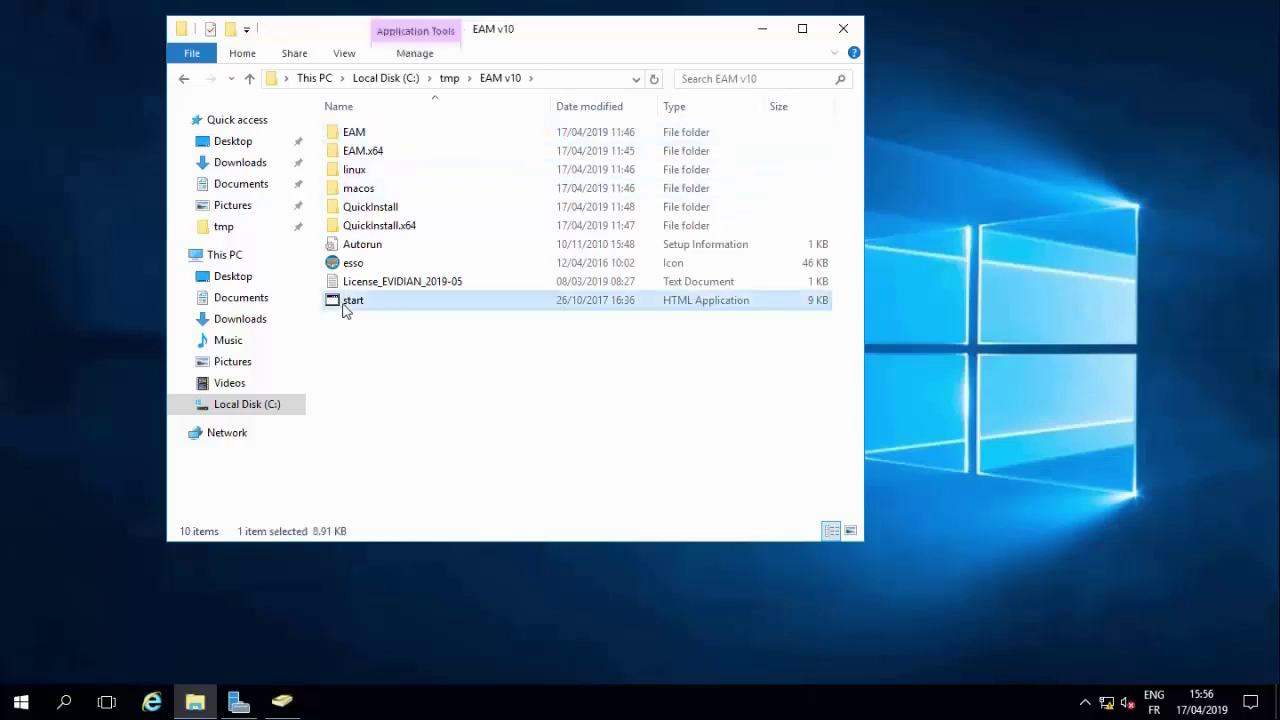
- Run the start launcher and choose the x64 option to install a Controller
{"action": "double_click", "coordinate": [343, 309]}
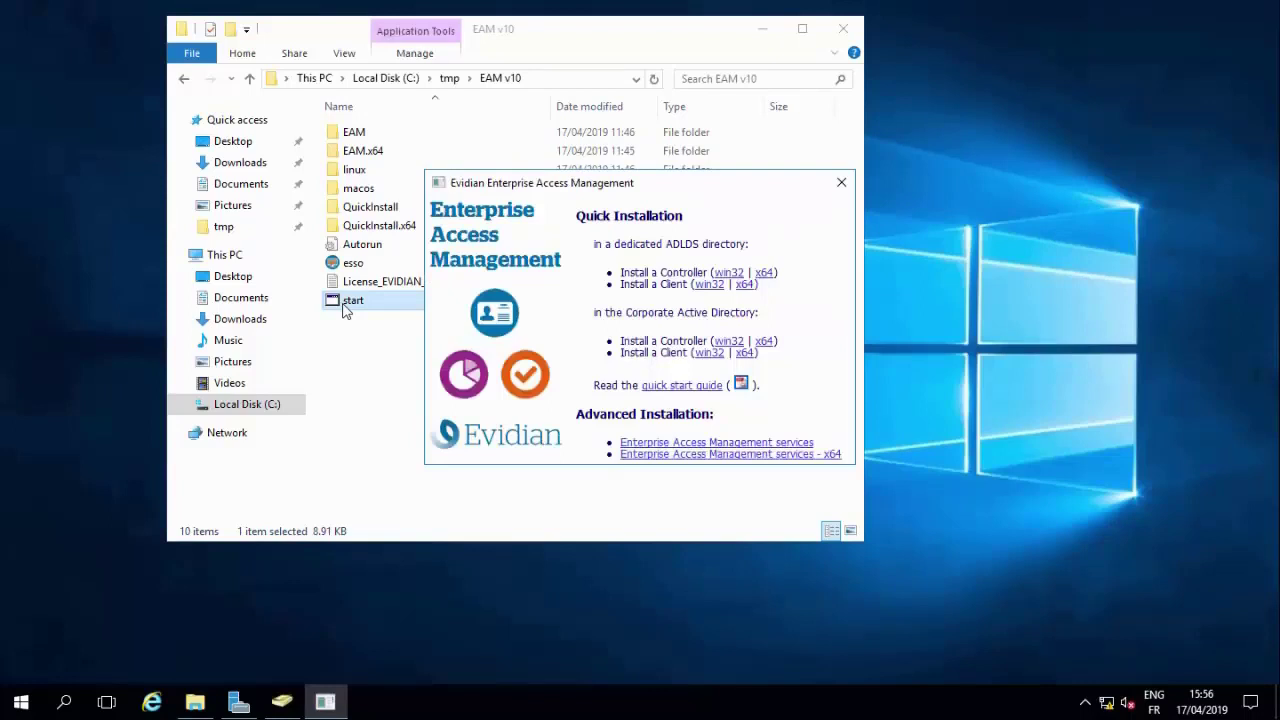
{"action": "left_click", "coordinate": [765, 273]}
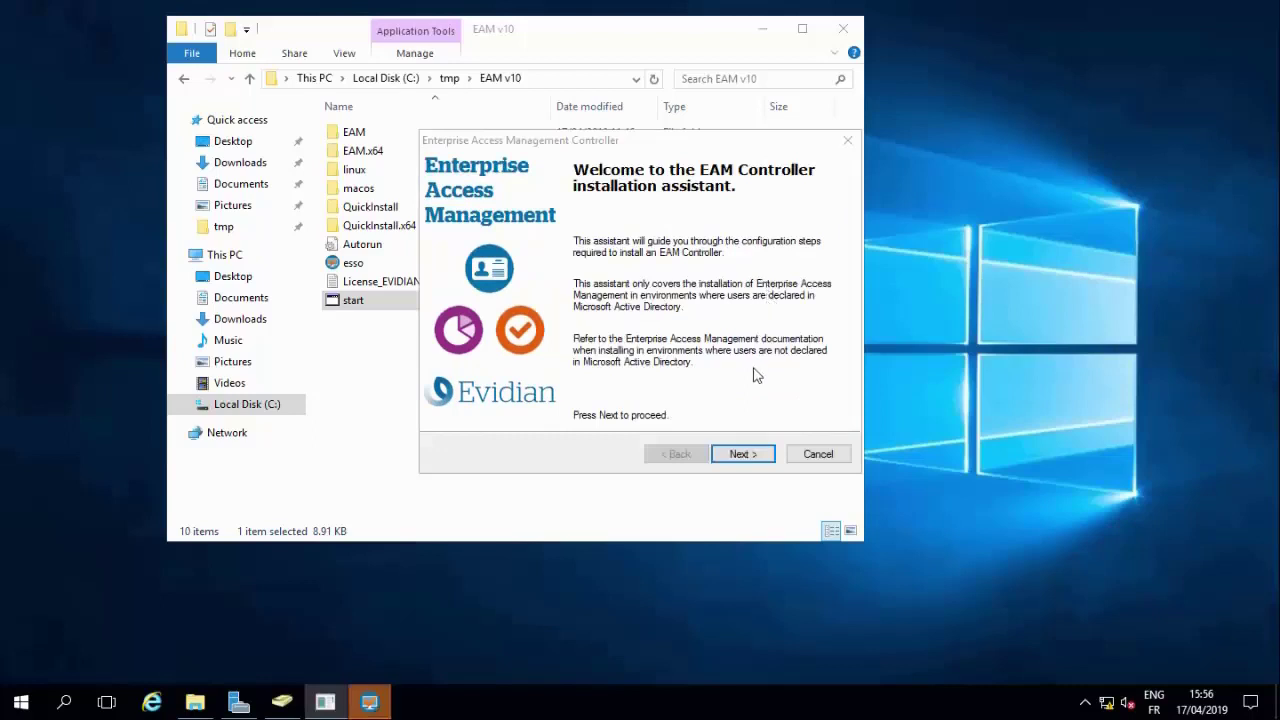
- Import license keys from C:\tmp\EAM v10\License_EVIDIAN_2019-05 and continue to the Dedicated directory step
{"action": "left_click", "coordinate": [746, 457]}
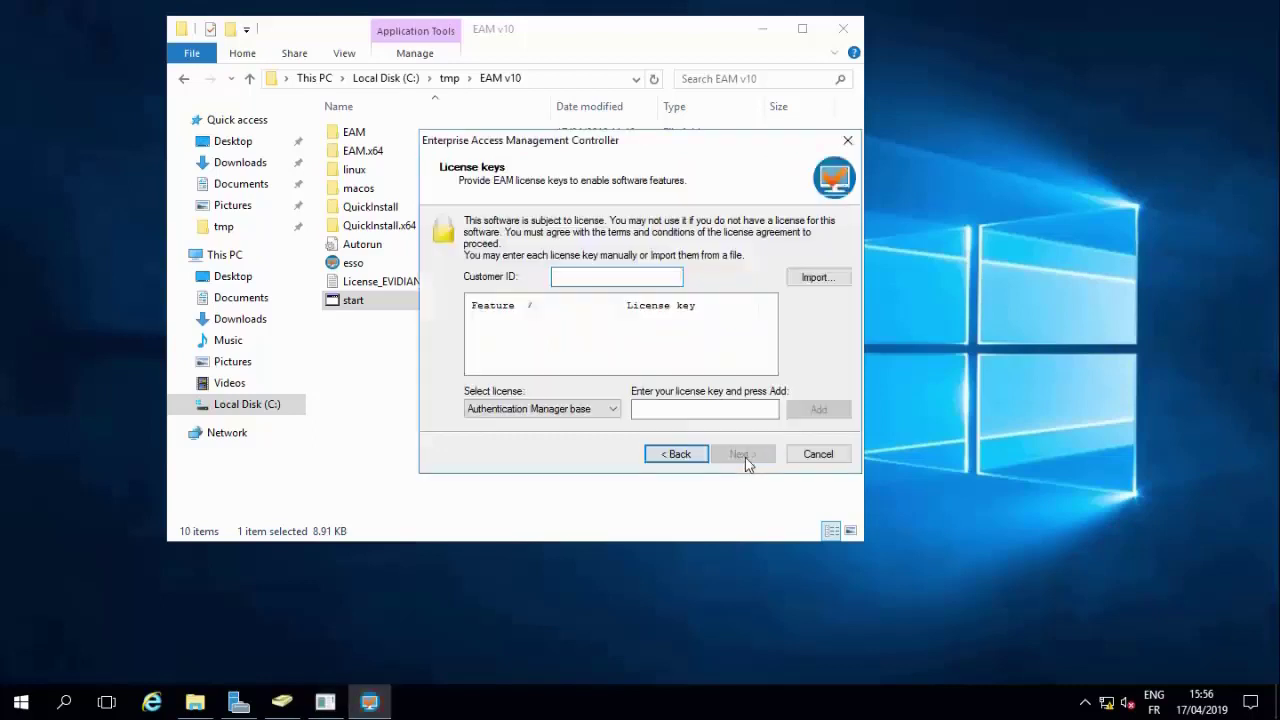
{"action": "left_click", "coordinate": [811, 279]}
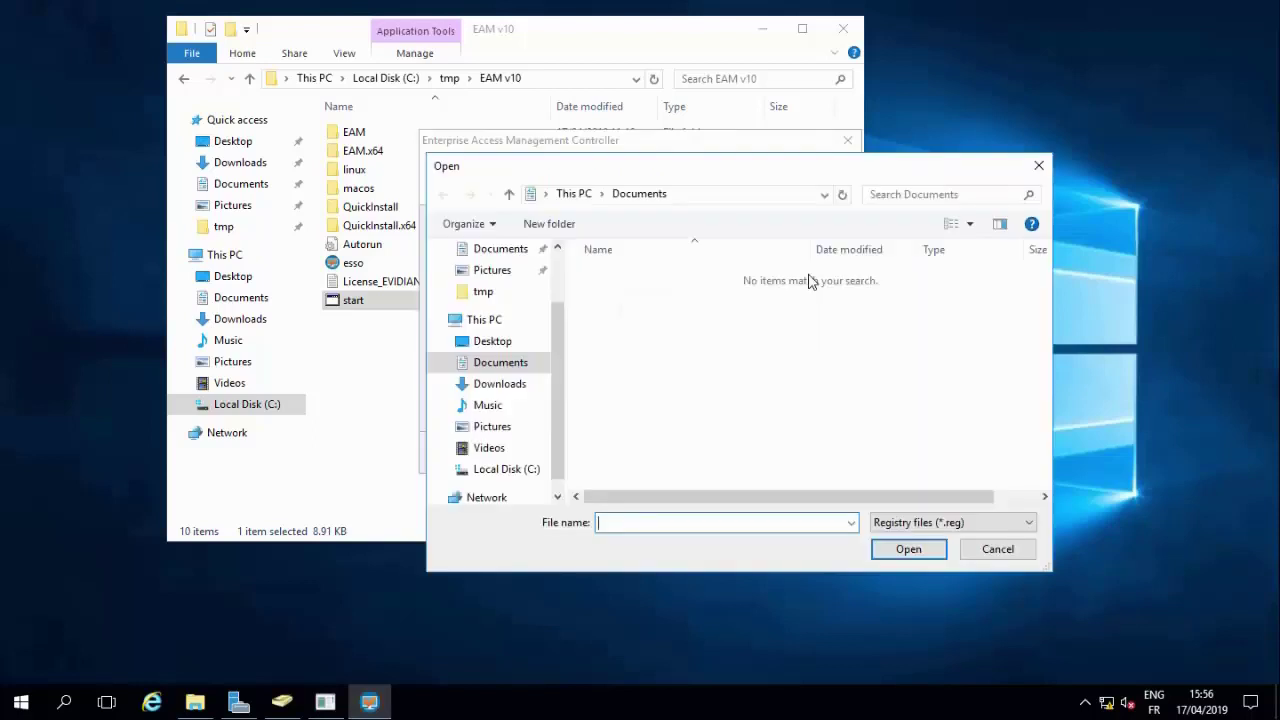
{"action": "left_click", "coordinate": [495, 469]}
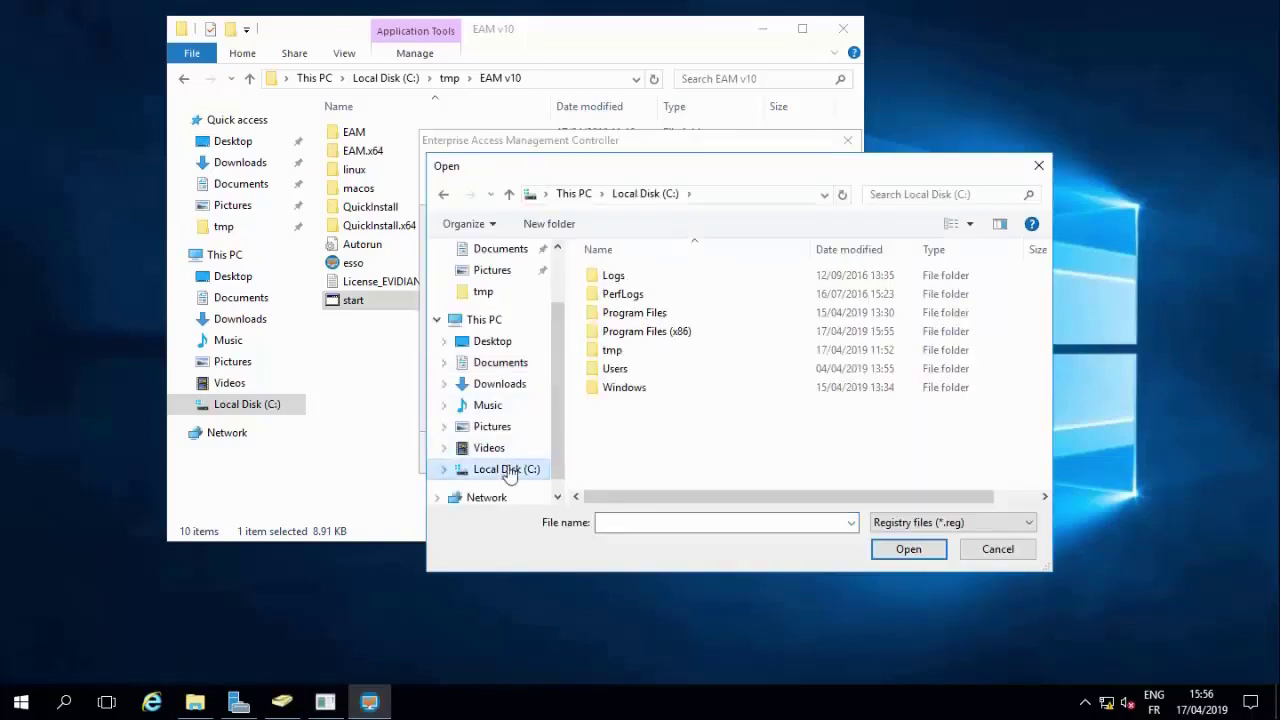
{"action": "double_click", "coordinate": [611, 352]}
{"action": "double_click", "coordinate": [620, 277]}
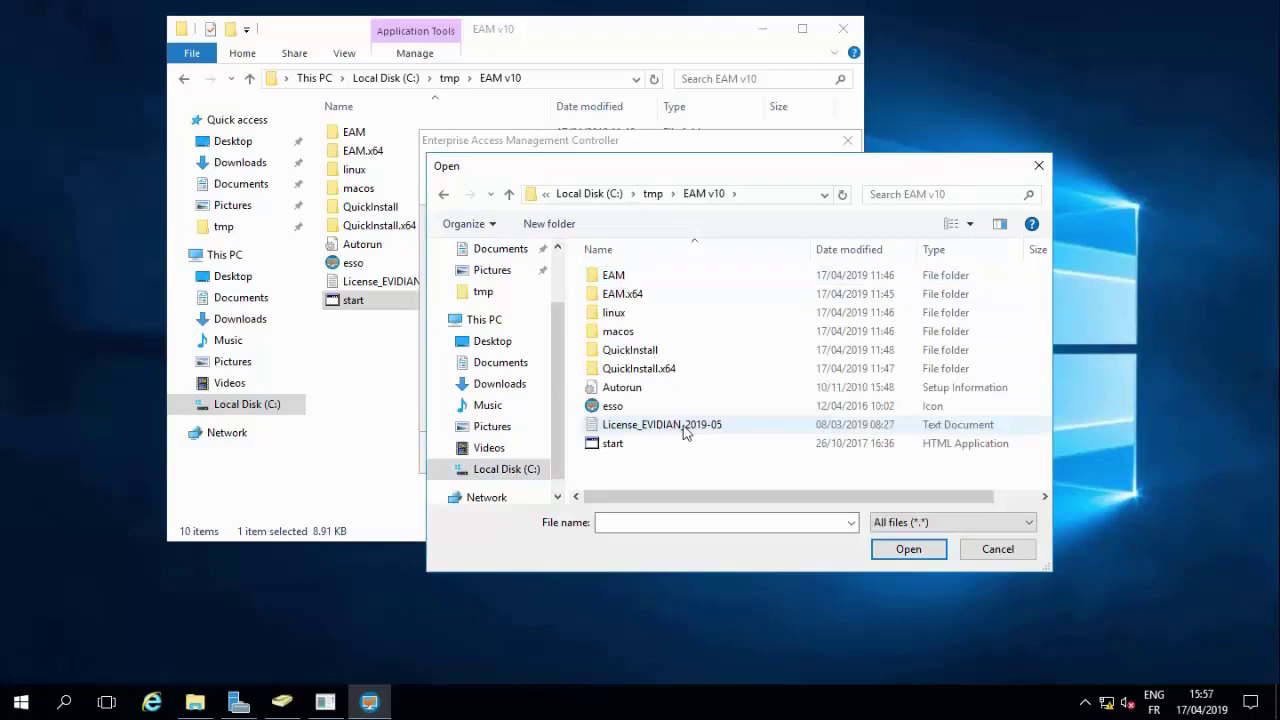
{"action": "double_click", "coordinate": [684, 430]}
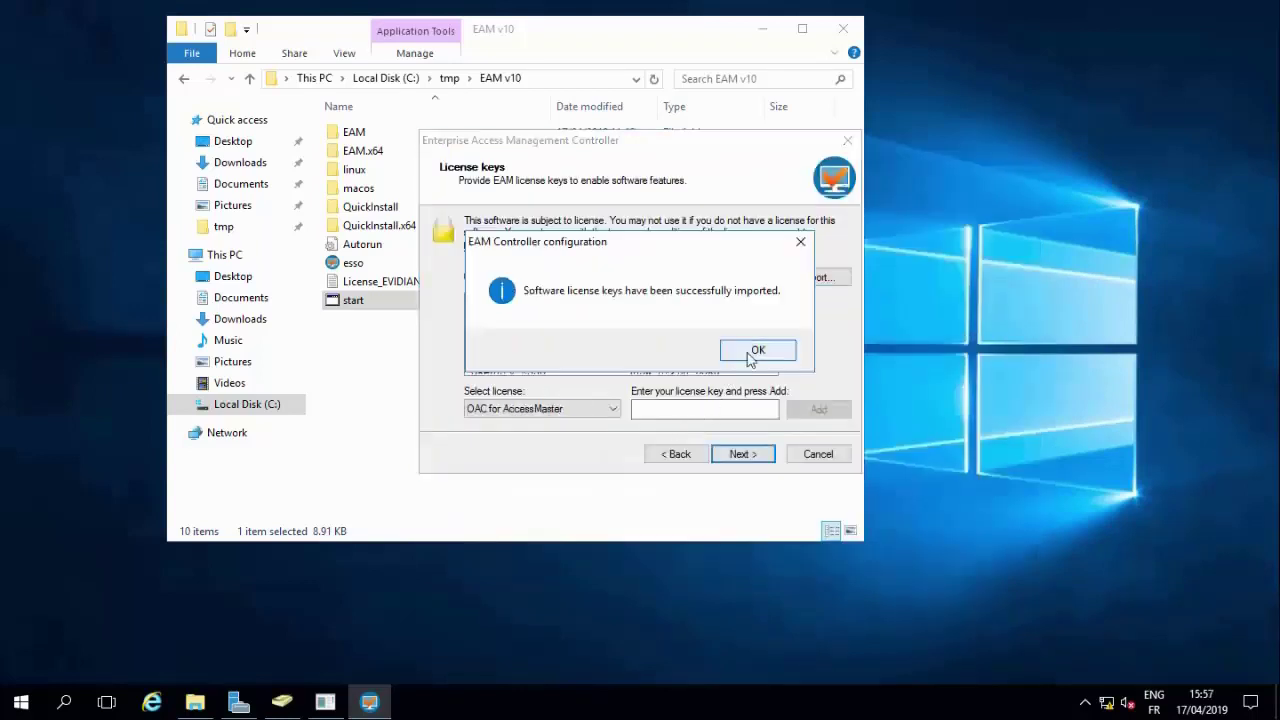
{"action": "left_click", "coordinate": [756, 352]}
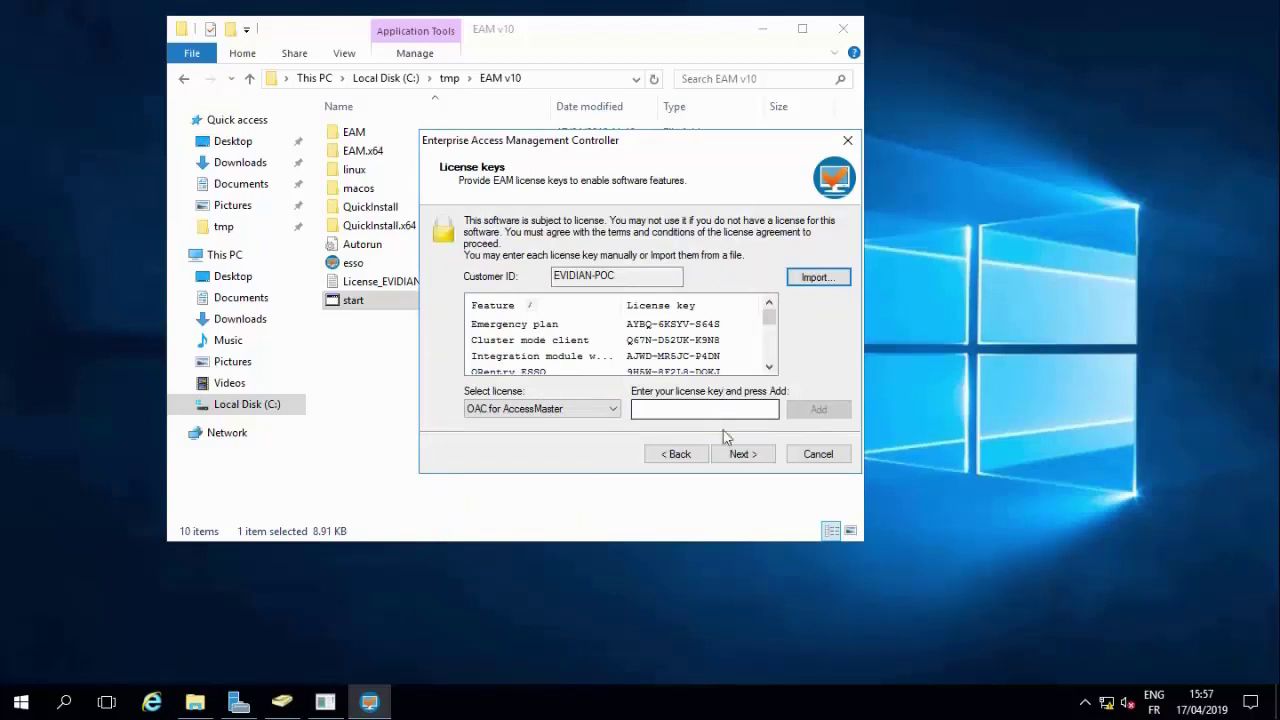
{"action": "left_click", "coordinate": [730, 455]}
- Use the domain administrator account, with its password, for the Controller and install the dedicated directory
{"action": "left_click", "coordinate": [730, 455]}
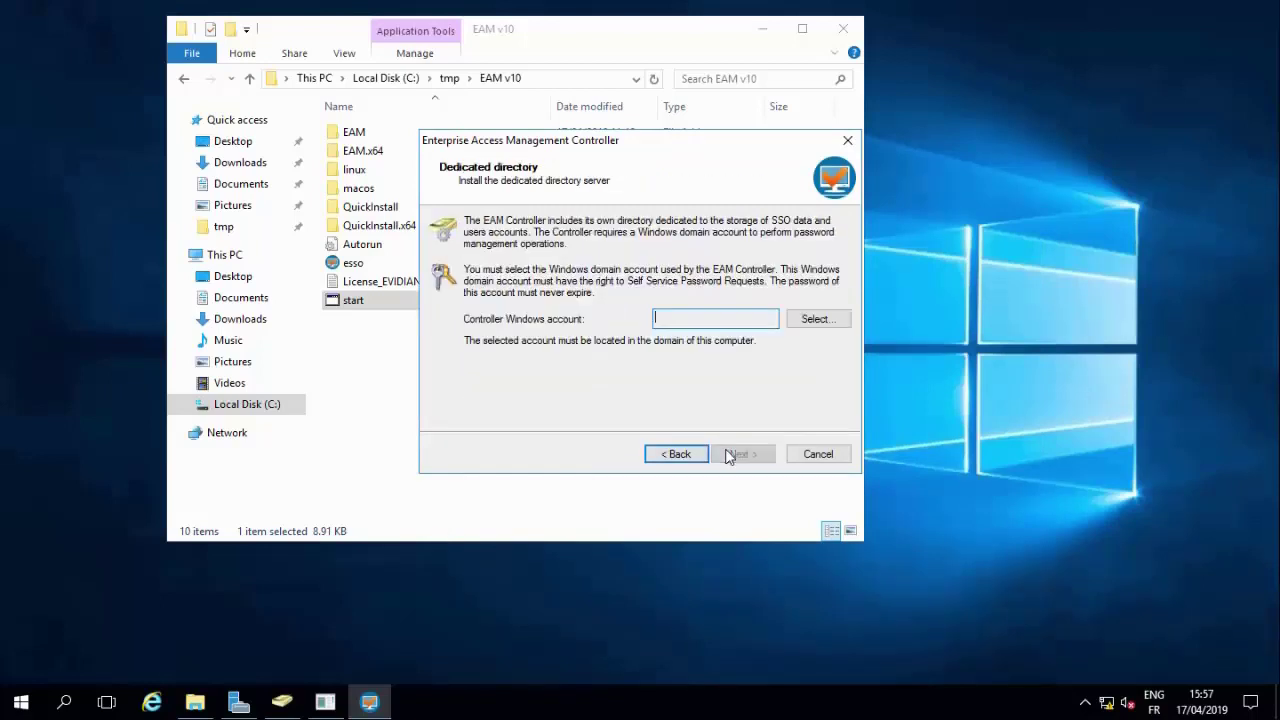
{"action": "left_click", "coordinate": [812, 319]}
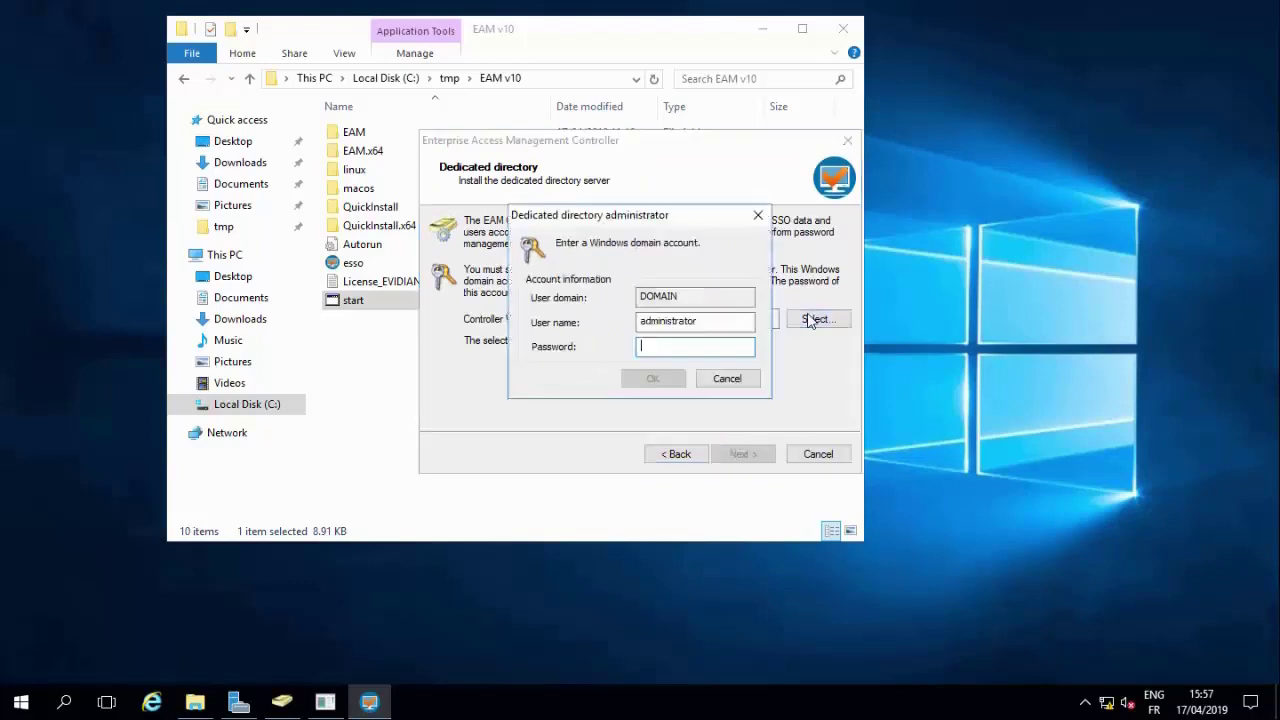
{"action": "type", "text": "**********"}
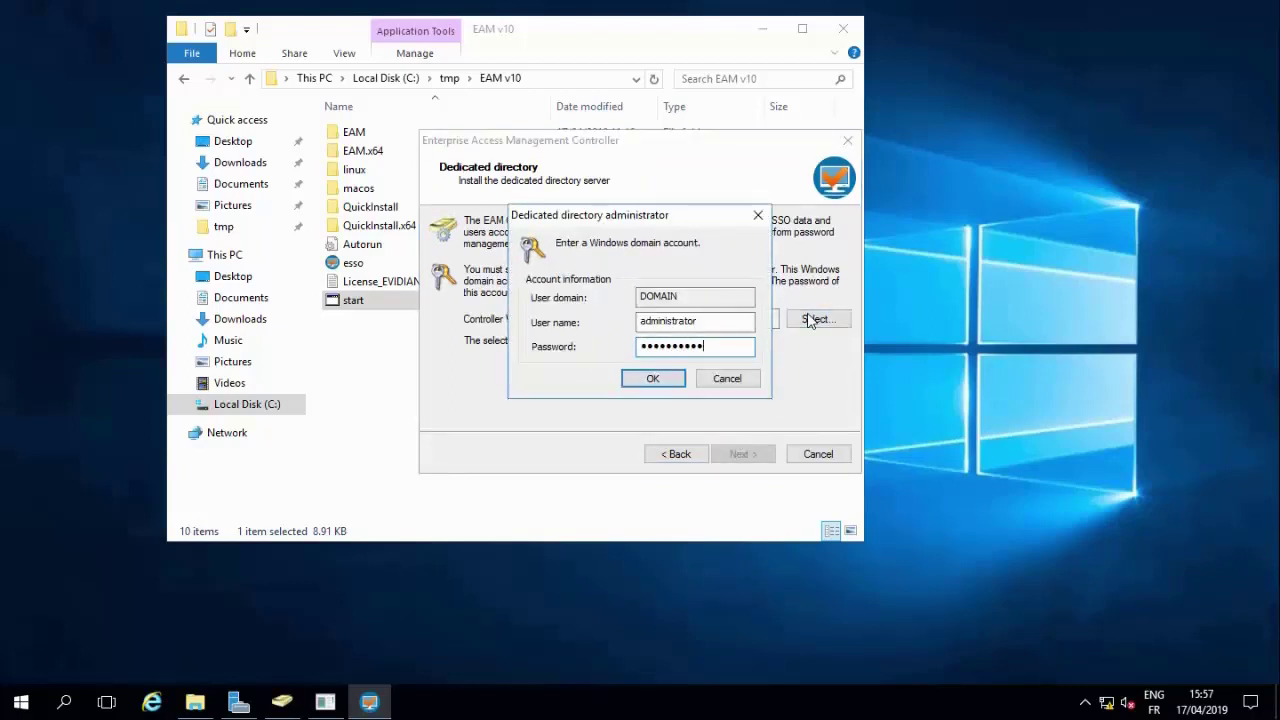
{"action": "left_click", "coordinate": [645, 382]}
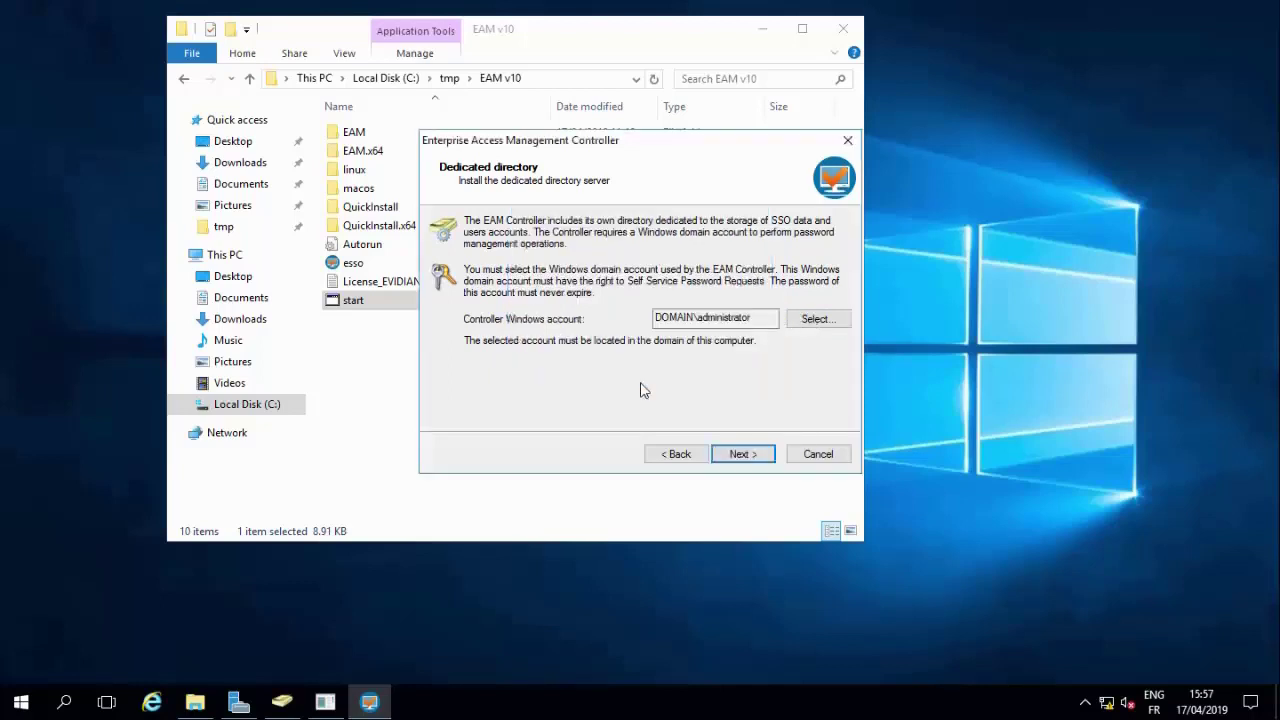
{"action": "left_click", "coordinate": [740, 455]}
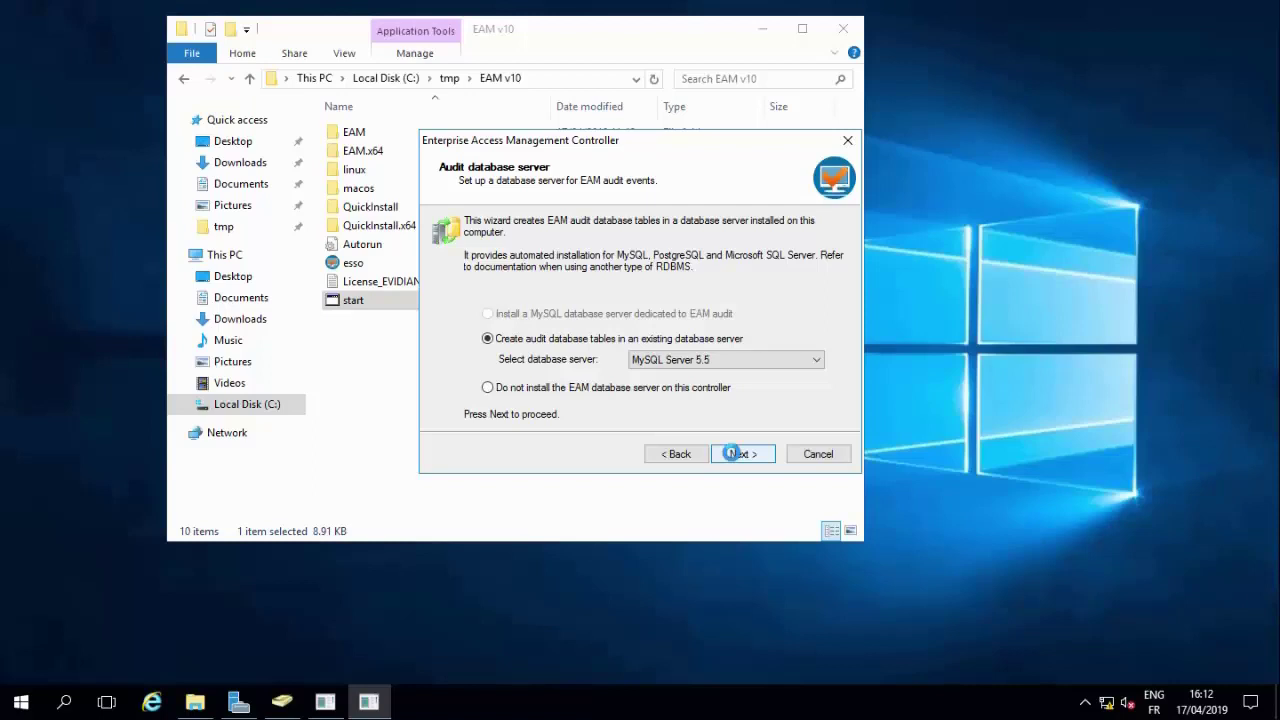
- Keep the existing MySQL Server 5.5 for the audit tables and accept the MySQL packages
{"action": "left_click", "coordinate": [732, 453]}
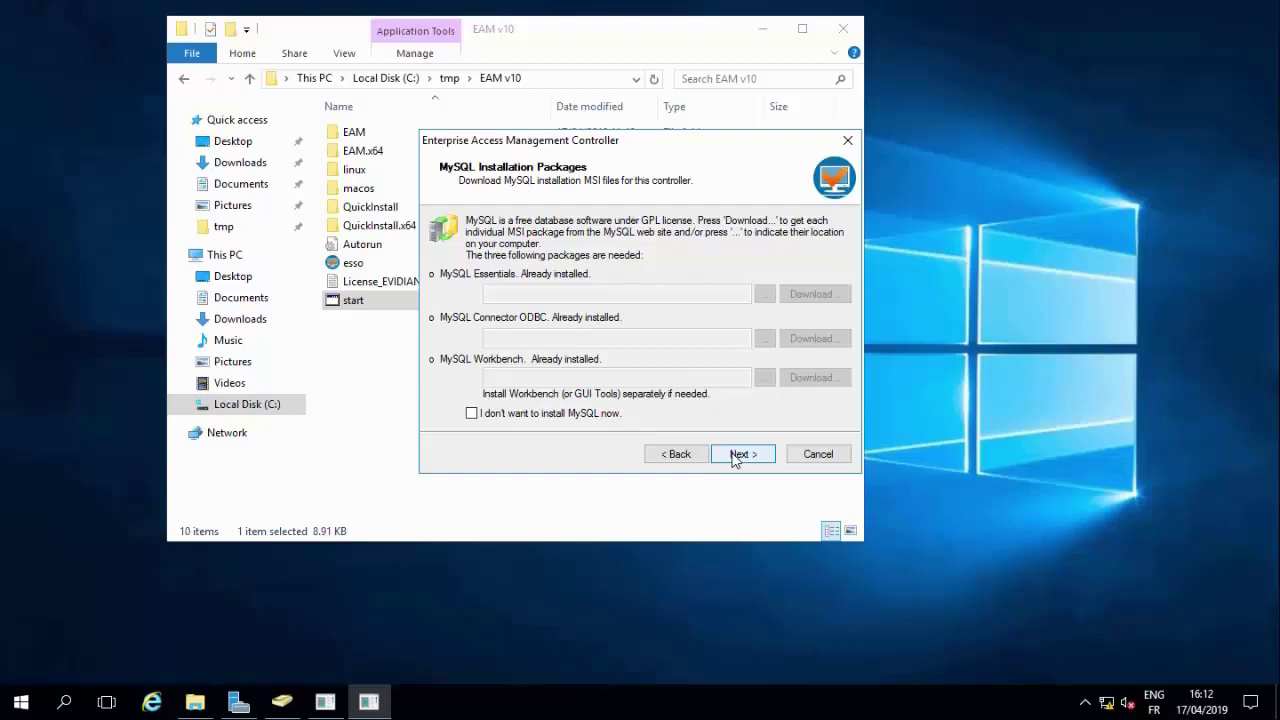
{"action": "left_click", "coordinate": [740, 454]}
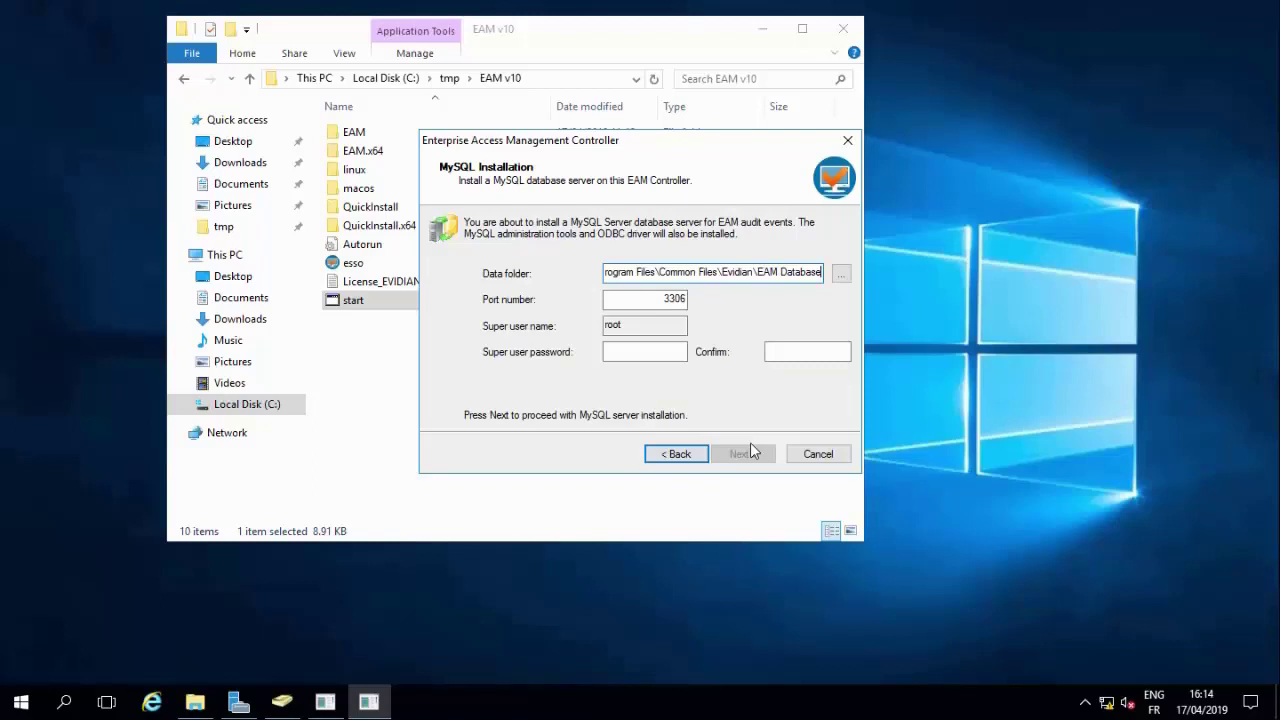
- Set the MySQL data folder to C:\Program Files\Common Files\MySQL\EAM Database
{"action": "left_click", "coordinate": [841, 274]}
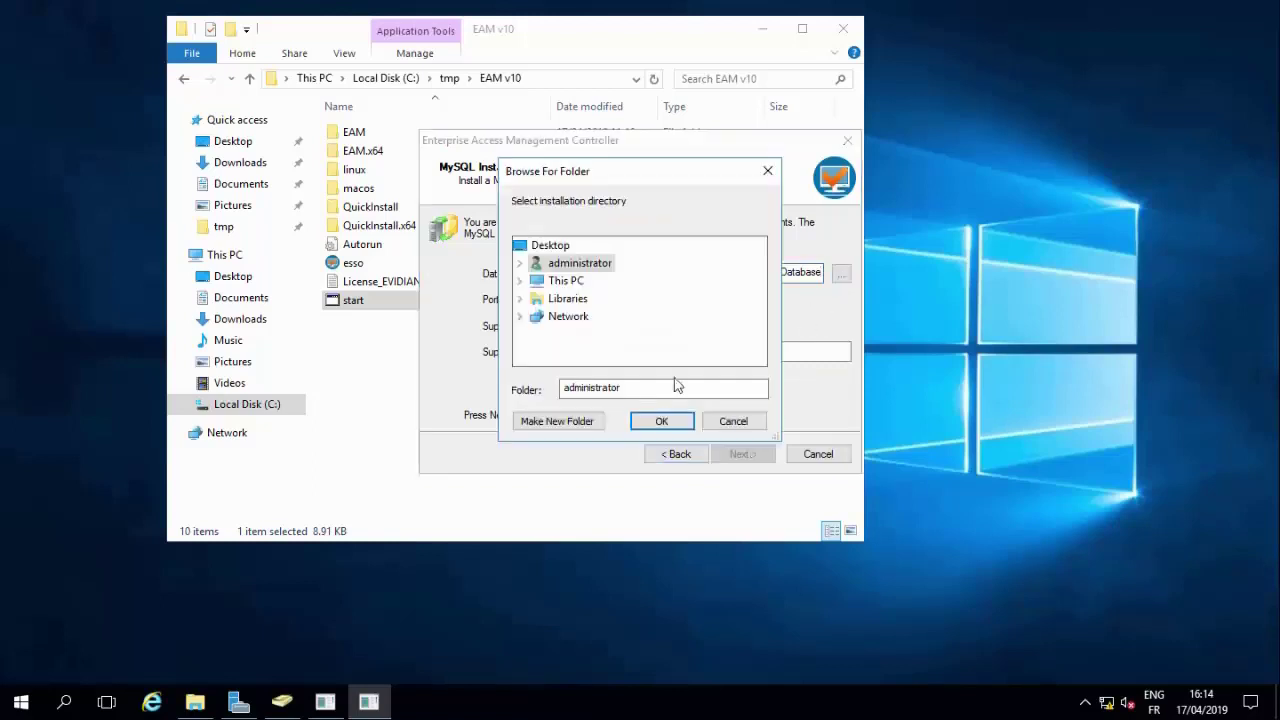
{"action": "left_click", "coordinate": [519, 298]}
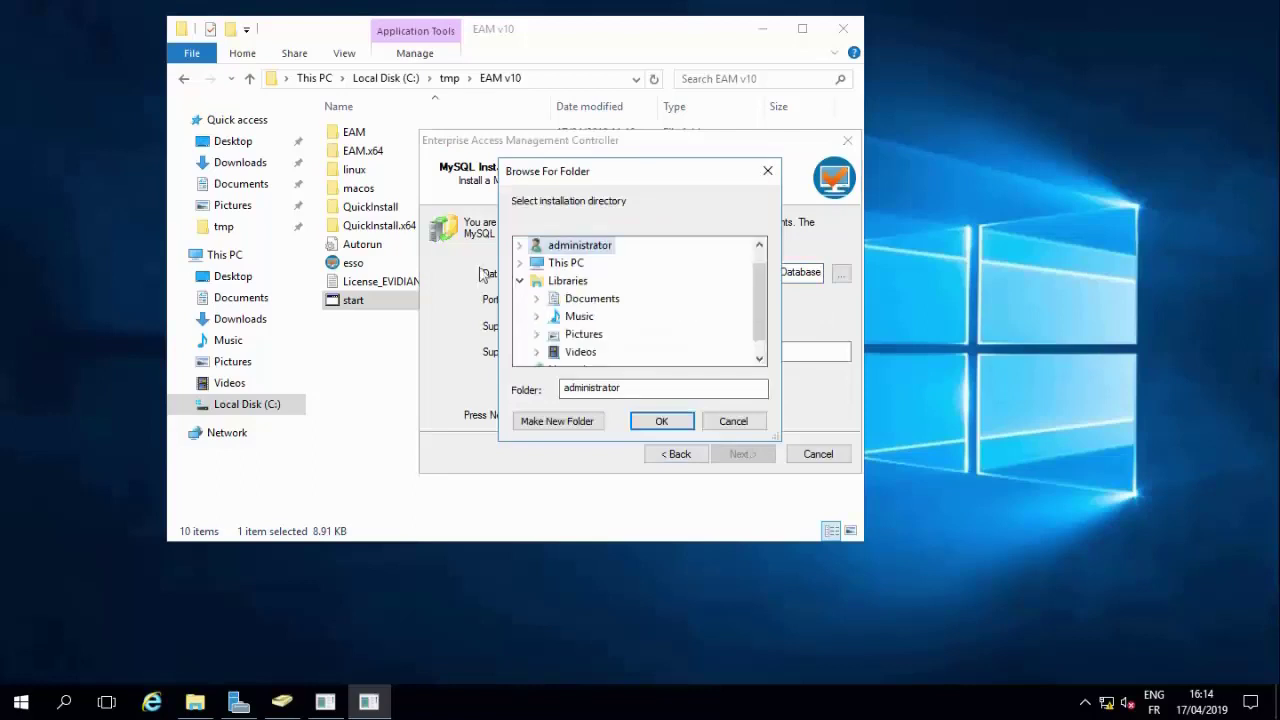
{"action": "left_click", "coordinate": [519, 279]}
{"action": "left_click", "coordinate": [519, 281]}
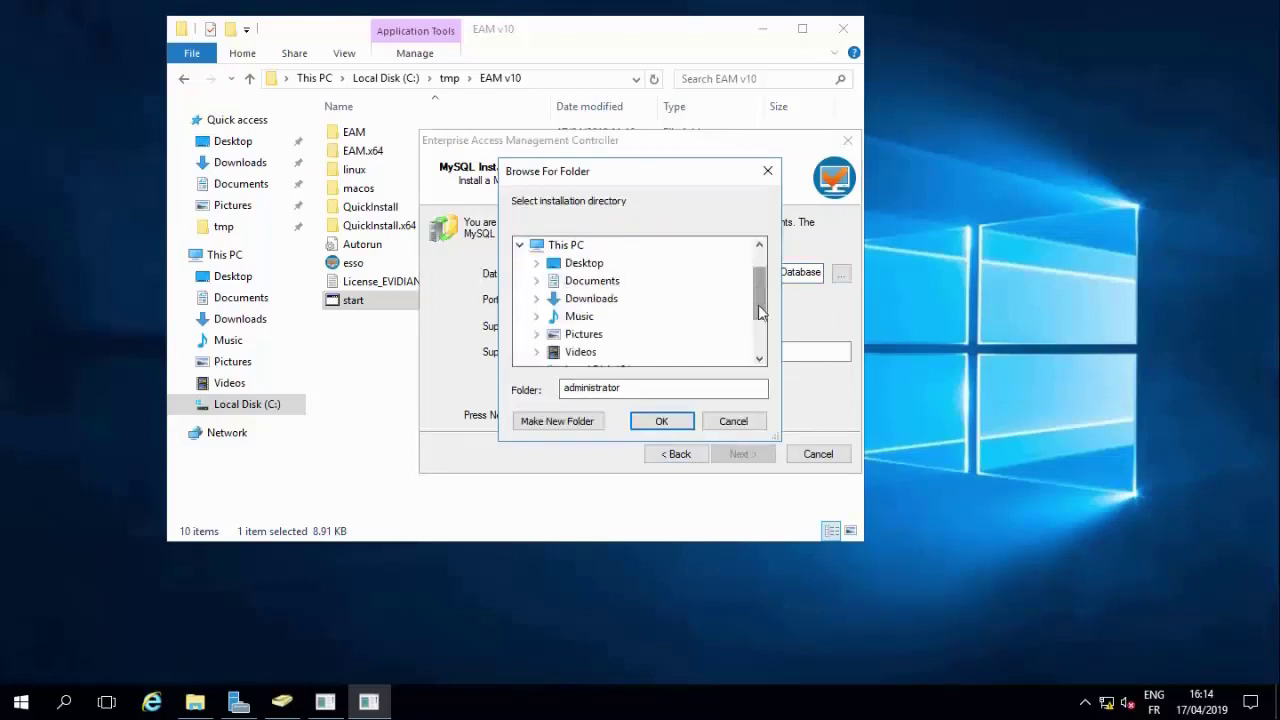
{"action": "left_click_drag", "start_coordinate": [760, 304], "coordinate": [761, 328]}
{"action": "left_click", "coordinate": [535, 317]}
{"action": "left_click", "coordinate": [553, 298]}
{"action": "left_click", "coordinate": [570, 262]}
{"action": "left_click", "coordinate": [587, 298]}
{"action": "left_click", "coordinate": [664, 316]}
{"action": "left_click", "coordinate": [644, 425]}
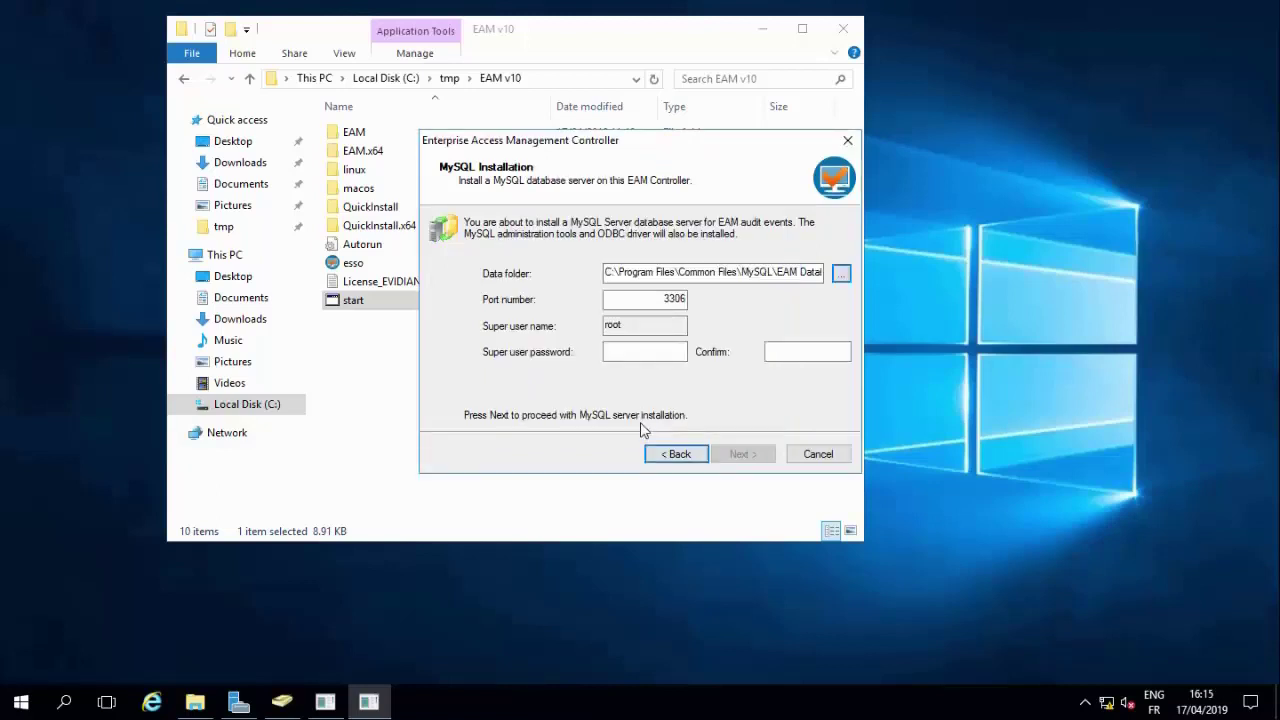
- Enter and confirm the MySQL super user password, then install the MySQL server
{"action": "left_click", "coordinate": [636, 362]}
{"action": "type", "text": "****"}
{"action": "key", "text": "Tab"}
{"action": "type", "text": "****"}
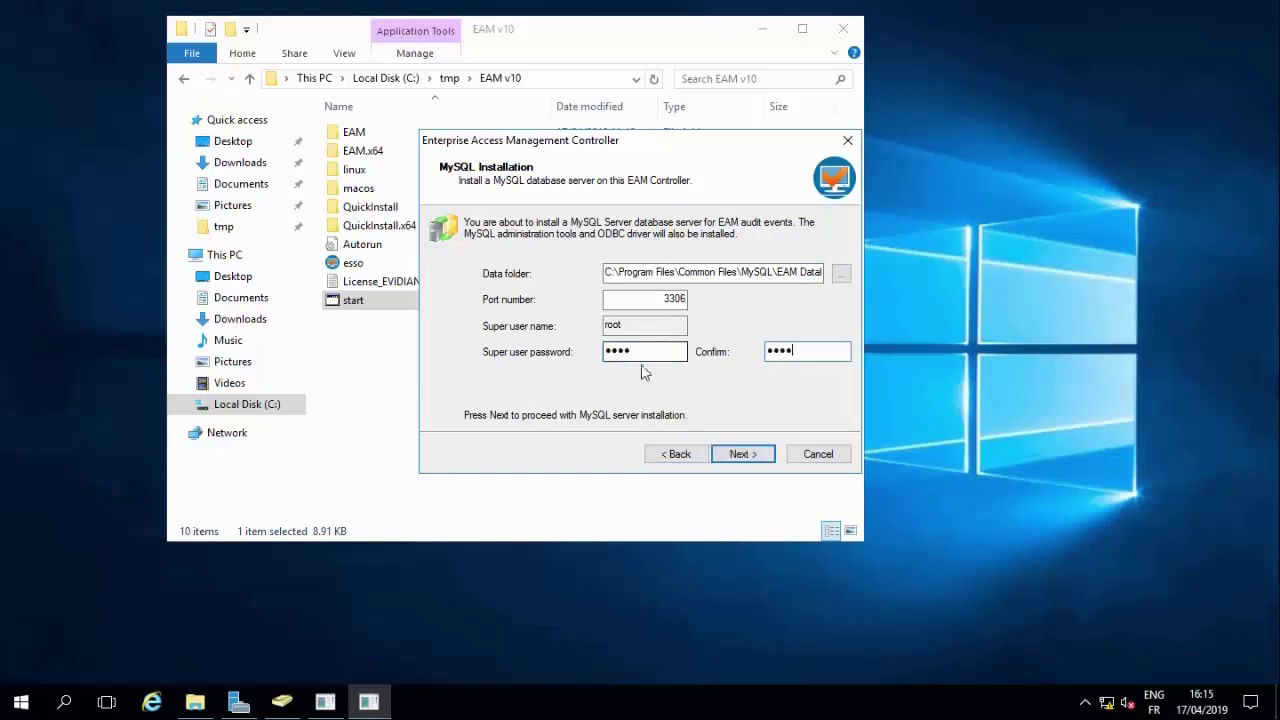
{"action": "left_click", "coordinate": [740, 454]}
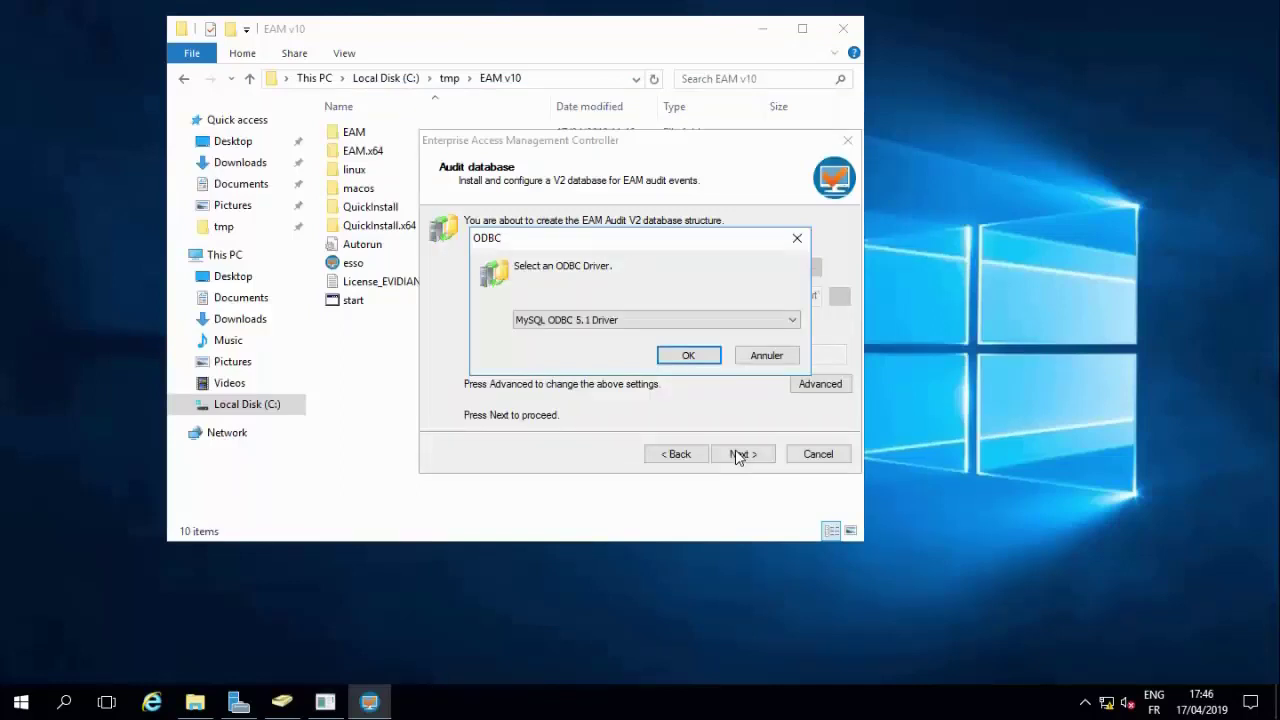
- Keep MySQL ODBC 5.1 Driver as the audit database ODBC driver
{"action": "left_click", "coordinate": [745, 320]}
{"action": "left_click", "coordinate": [745, 318]}
{"action": "left_click", "coordinate": [688, 357]}
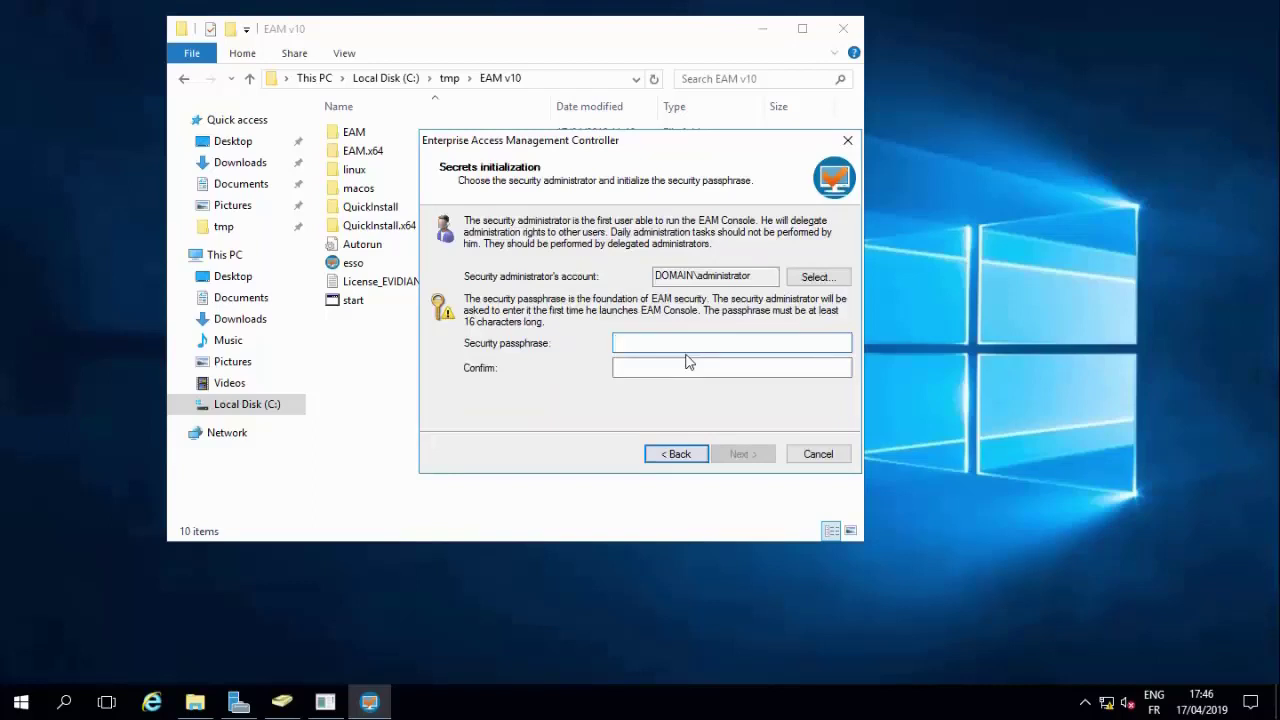
- Paste the security passphrase into both passphrase fields and continue to authentication methods
{"action": "key", "text": "ctrl+v"}
{"action": "key", "text": "Tab"}
{"action": "key", "text": "ctrl+v"}
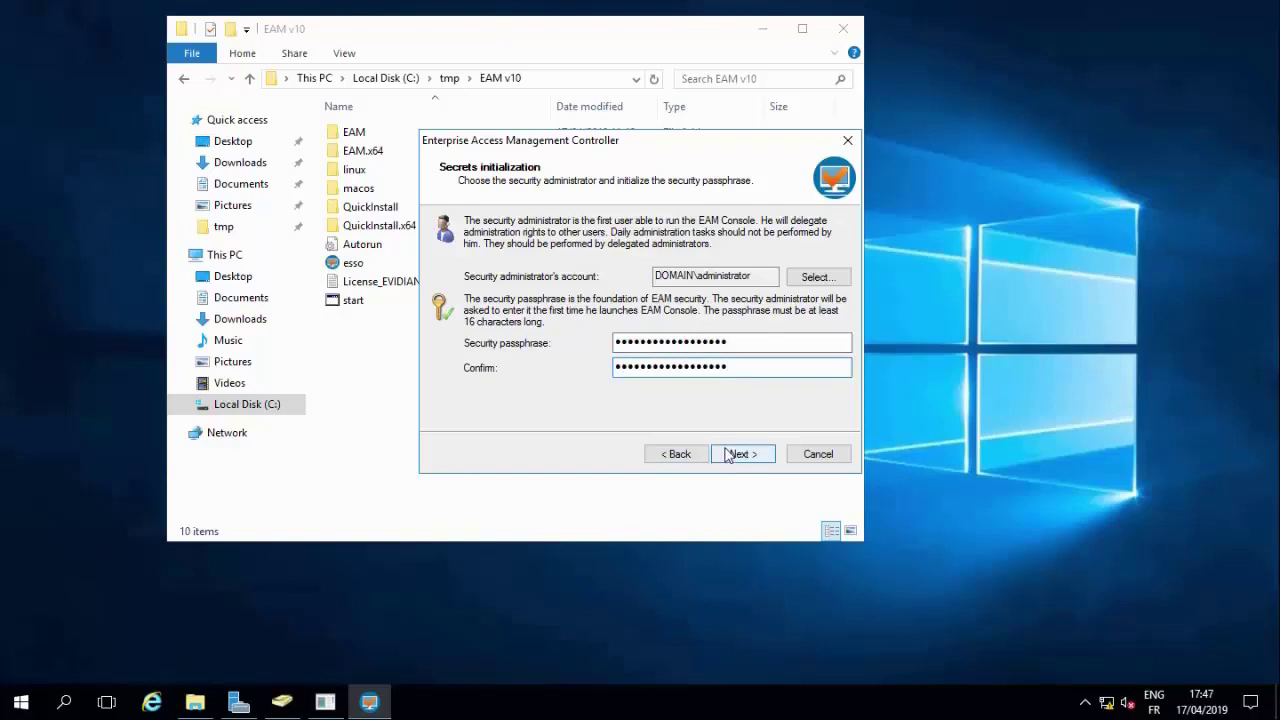
{"action": "left_click", "coordinate": [728, 456]}
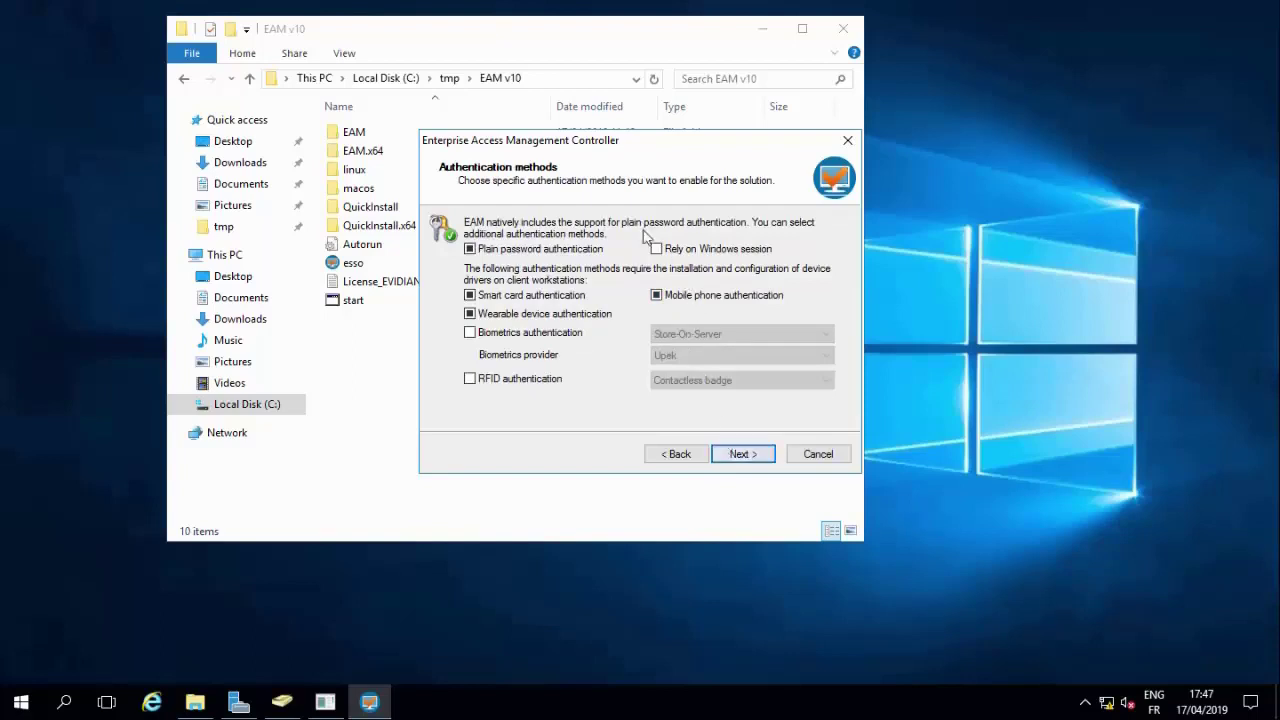
- Enable 'Rely on Windows session' authentication, review the advanced options, and install the EAM Controller
{"action": "left_click", "coordinate": [656, 249]}
{"action": "left_click", "coordinate": [740, 454]}
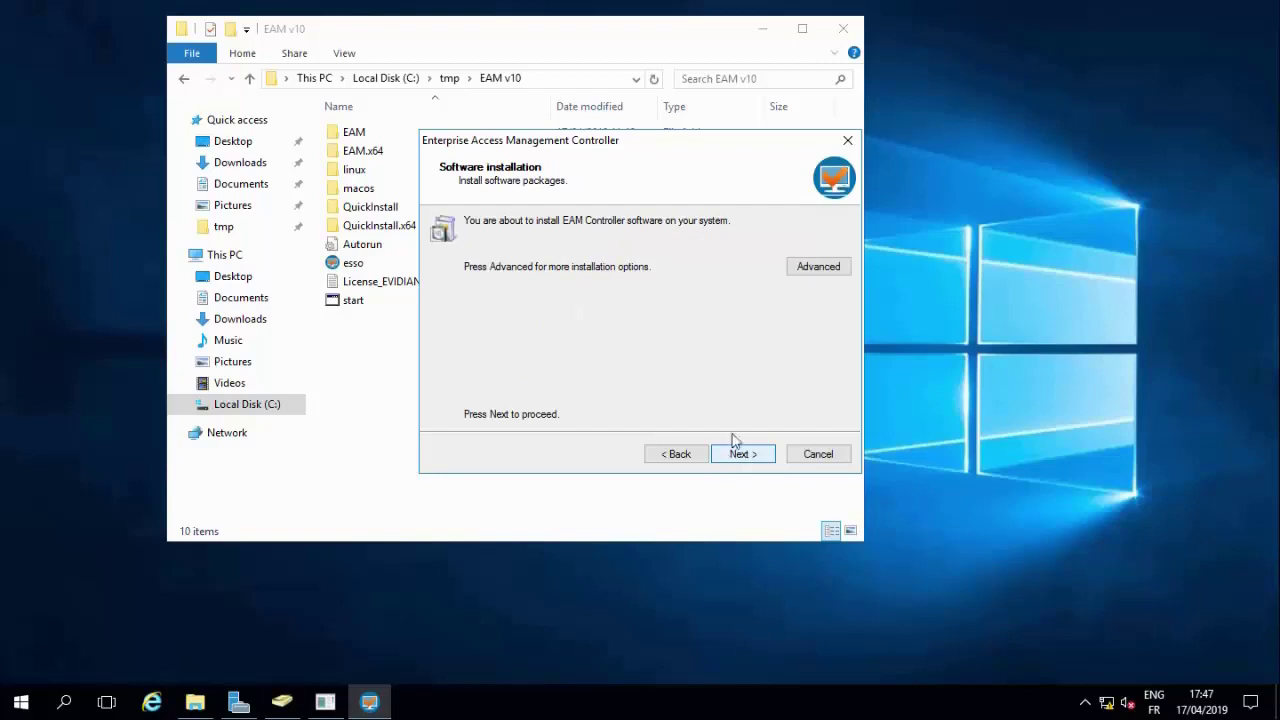
{"action": "left_click", "coordinate": [818, 268]}
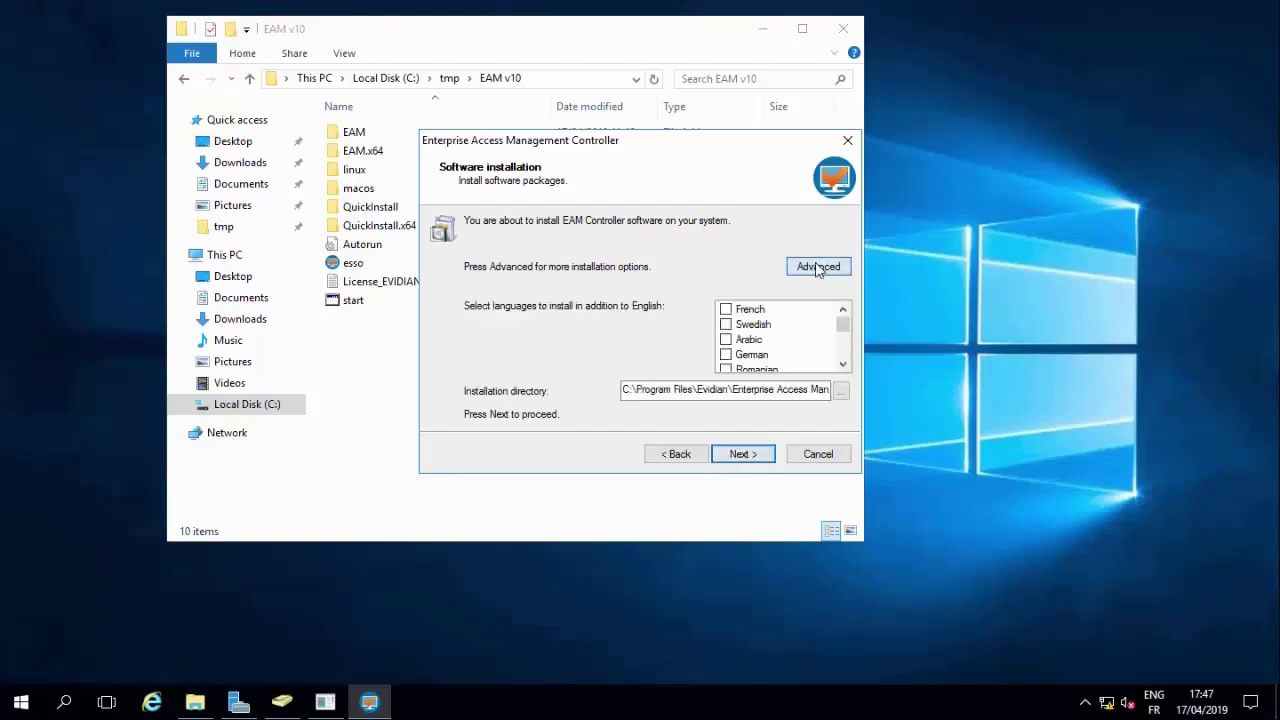
{"action": "left_click_drag", "start_coordinate": [843, 322], "coordinate": [846, 360]}
{"action": "left_click", "coordinate": [750, 455]}
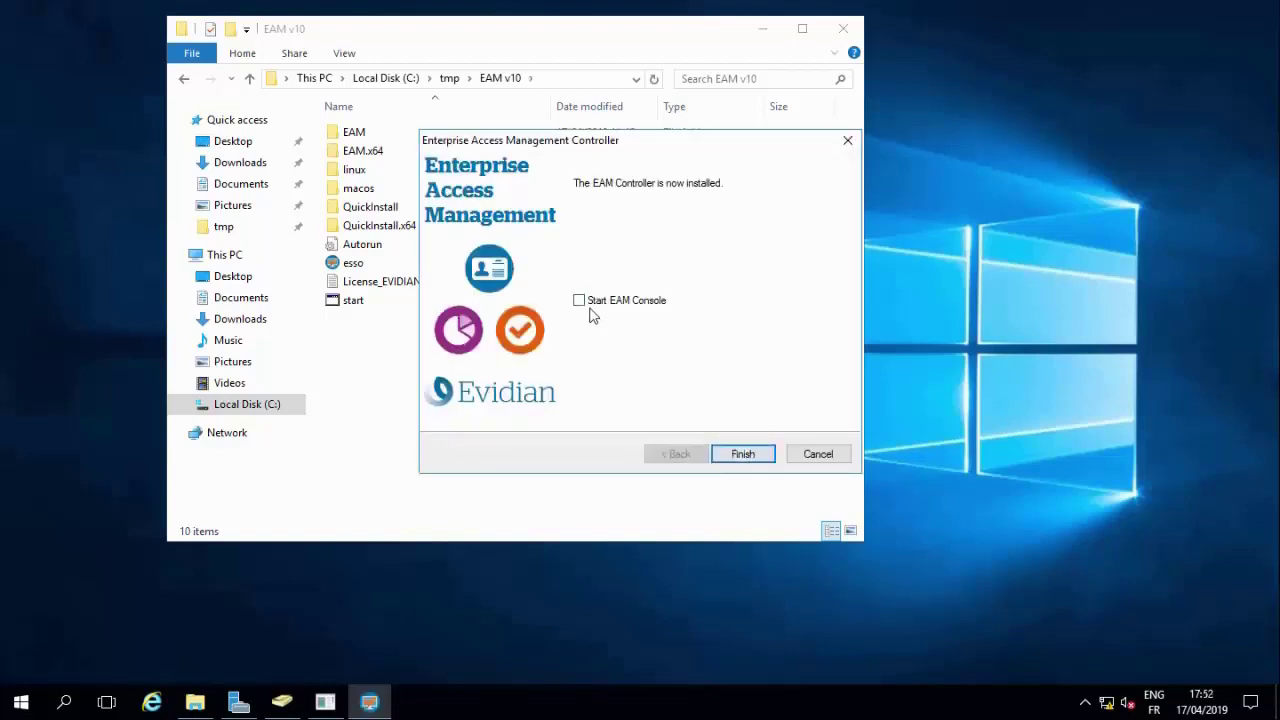
- Finish setup launching the EAM Console, then sign in with the domain password and administration pass-phrase
{"action": "left_click", "coordinate": [580, 302]}
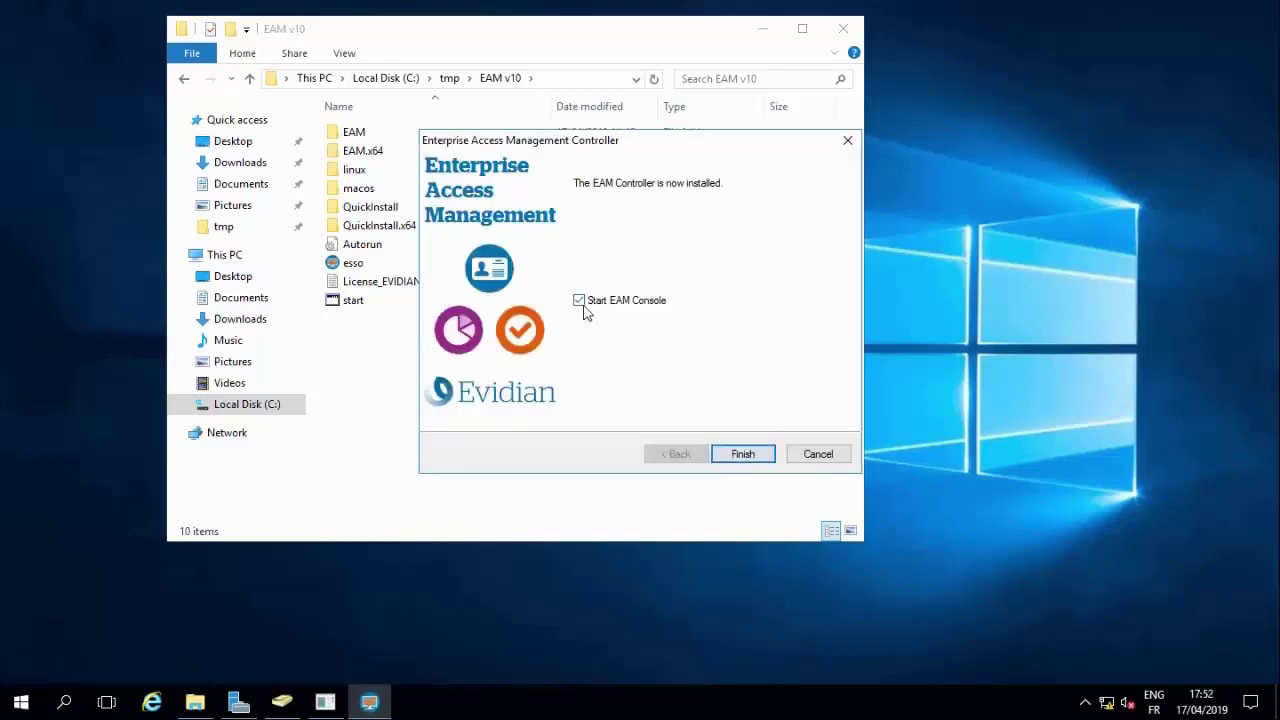
{"action": "left_click", "coordinate": [743, 454]}
{"action": "type", "text": "password12"}
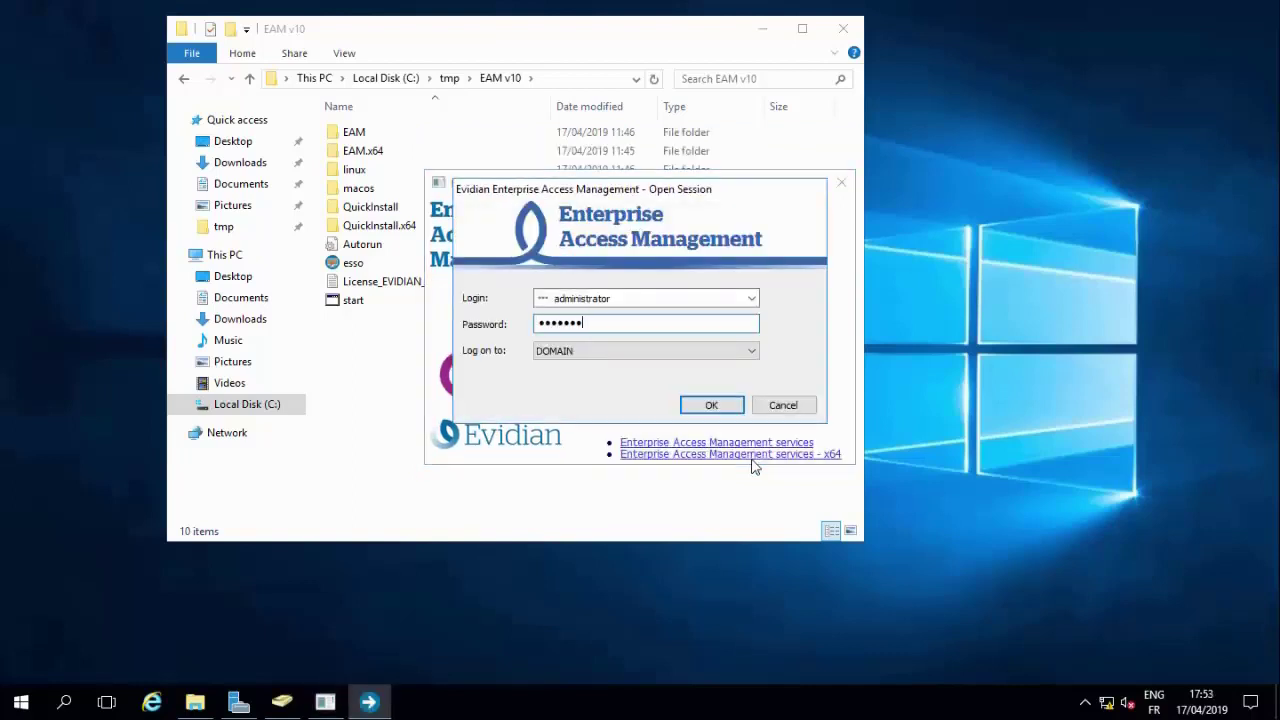
{"action": "key", "text": "Return"}
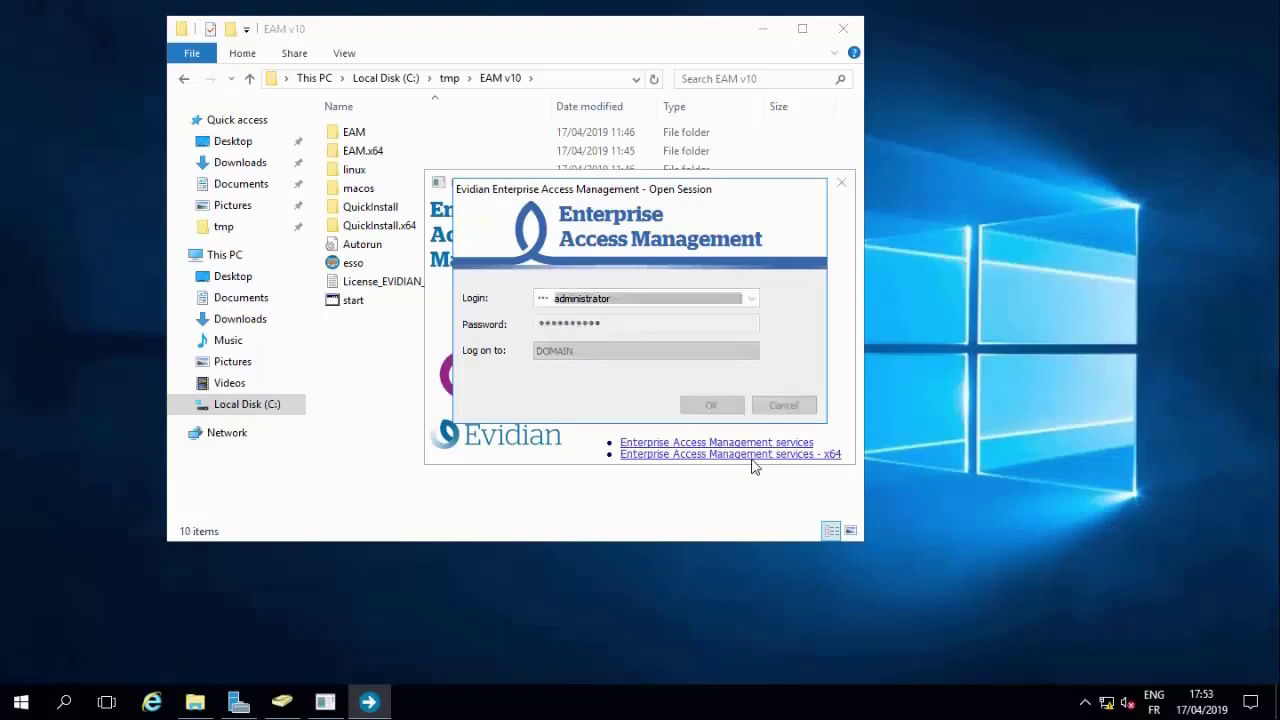
{"action": "type", "text": "••••••••••••••"}
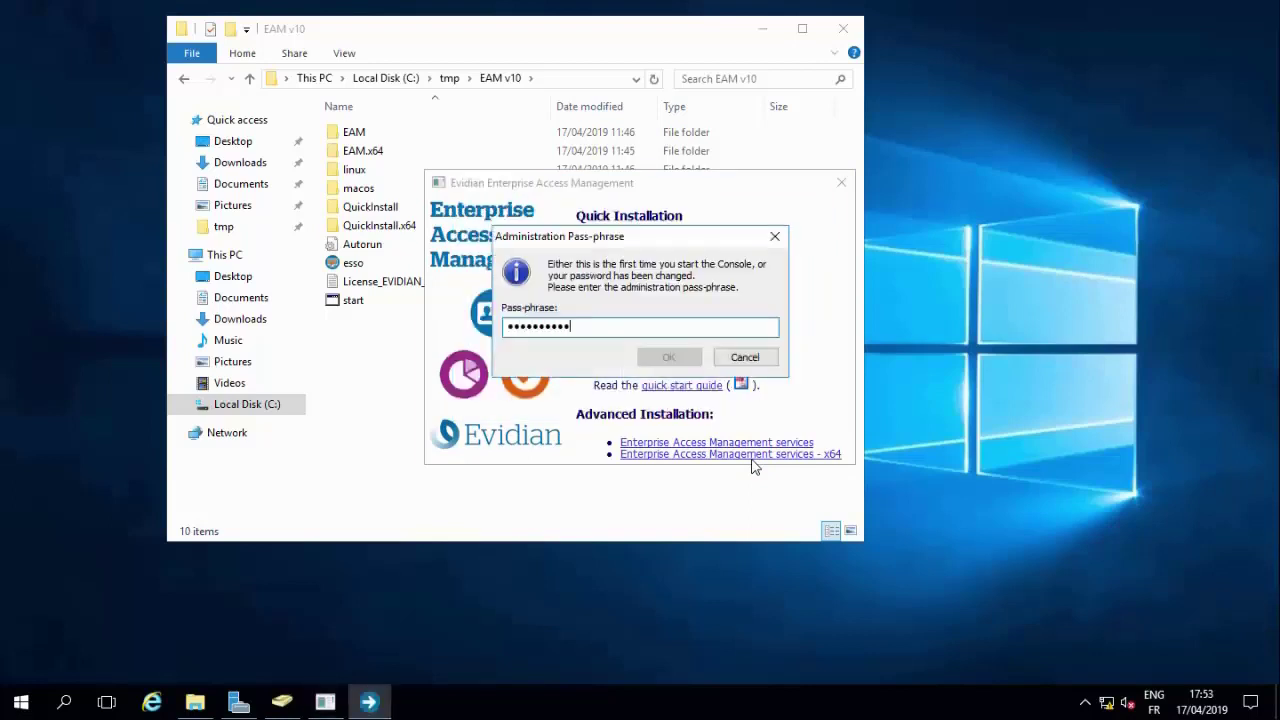
{"action": "type", "text": "••••"}
{"action": "key", "text": "Return"}
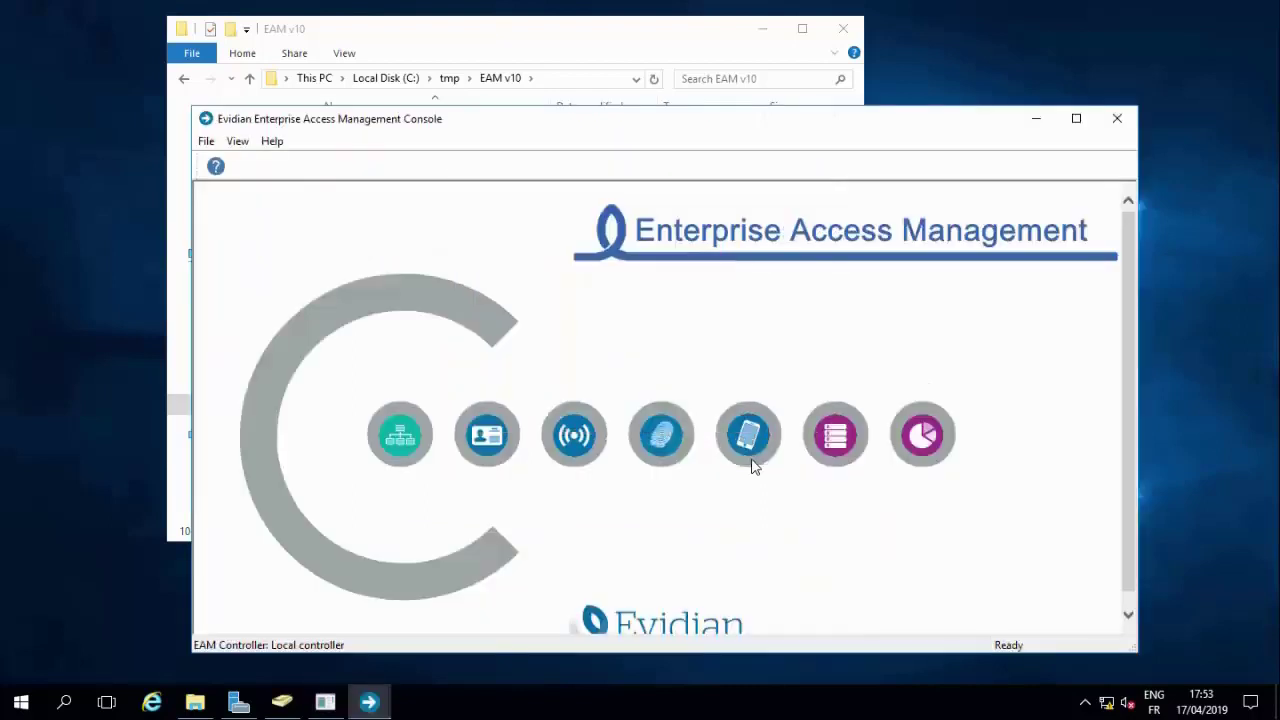
- Open the Directory view and expand the EAM and domain branches of the tree
{"action": "left_click", "coordinate": [396, 440]}
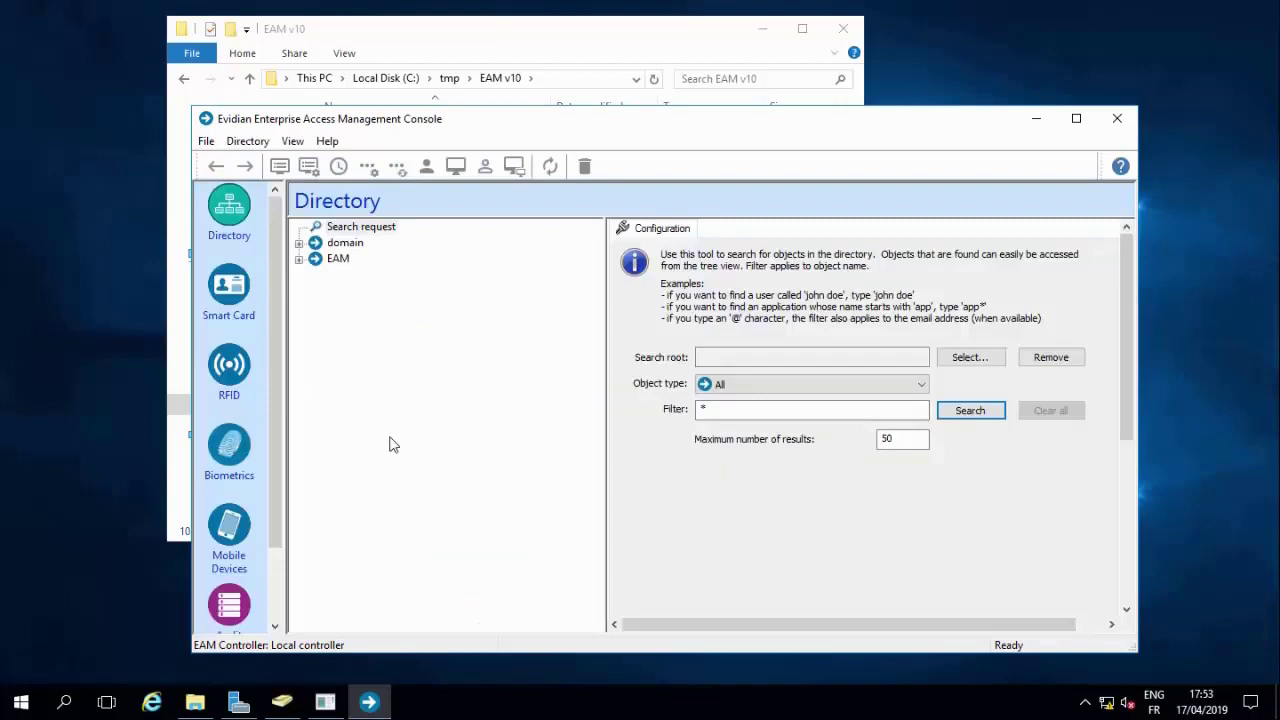
{"action": "left_click", "coordinate": [298, 258]}
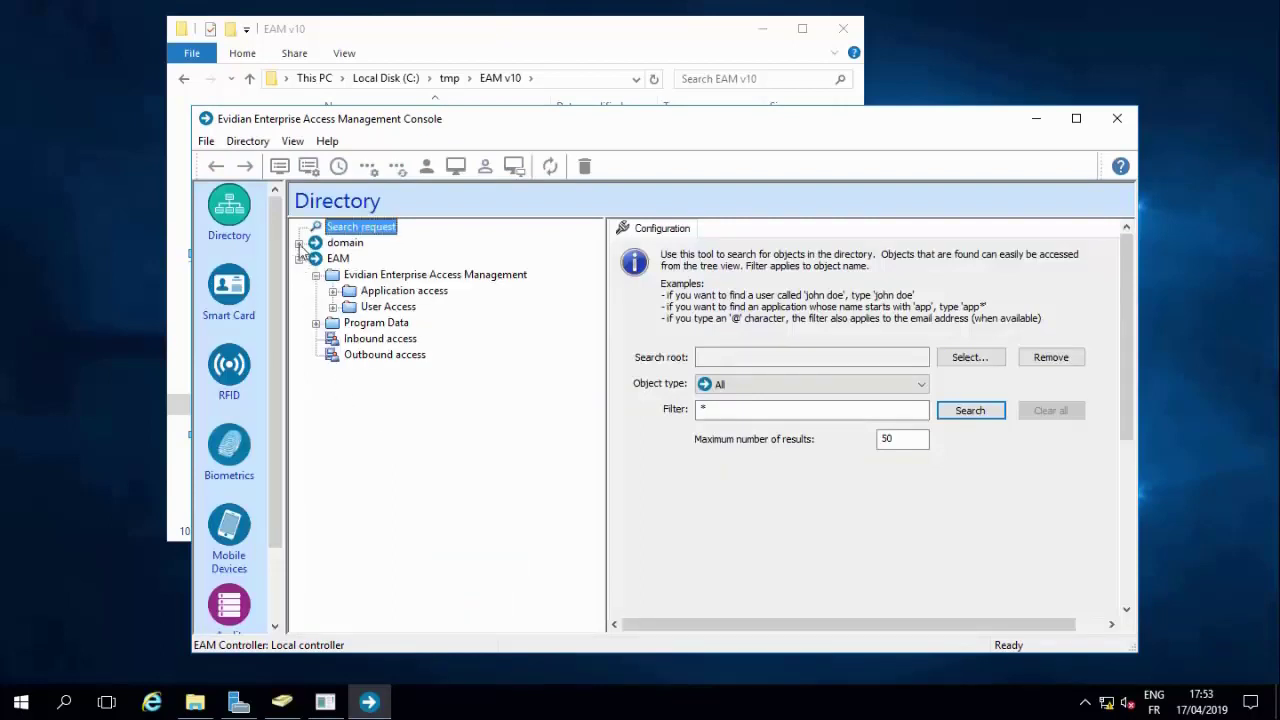
{"action": "left_click", "coordinate": [299, 244]}
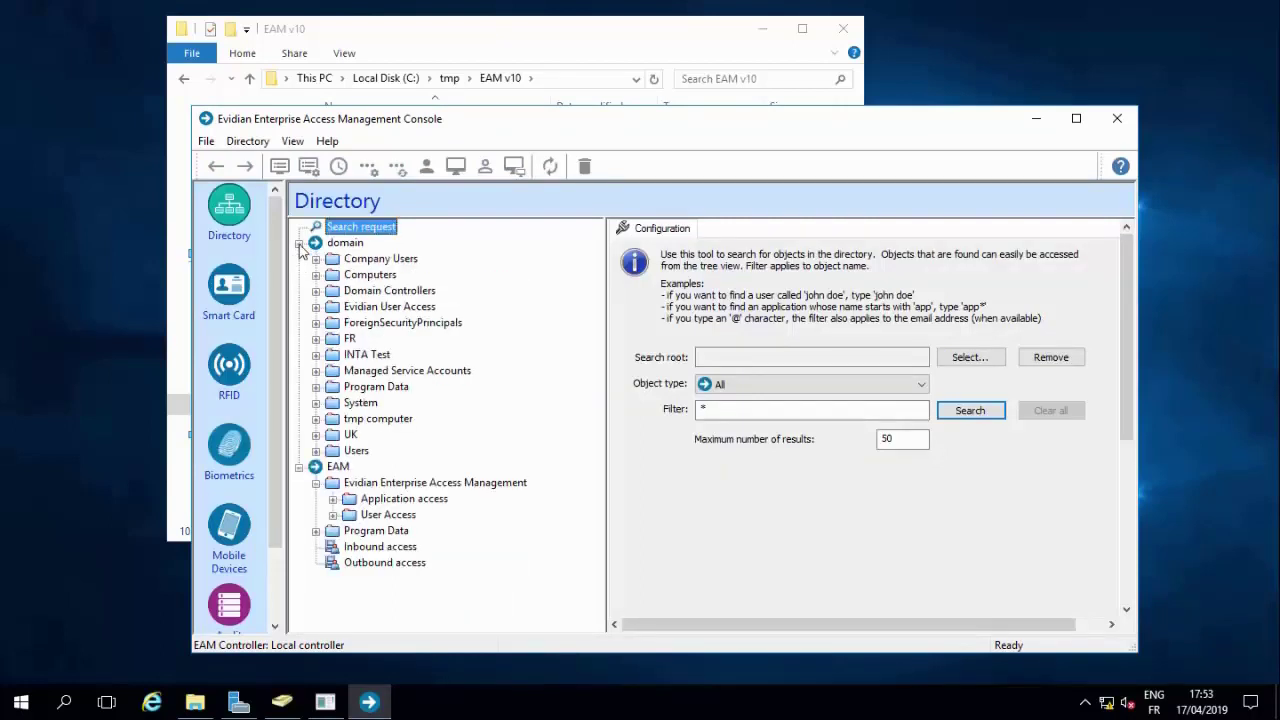